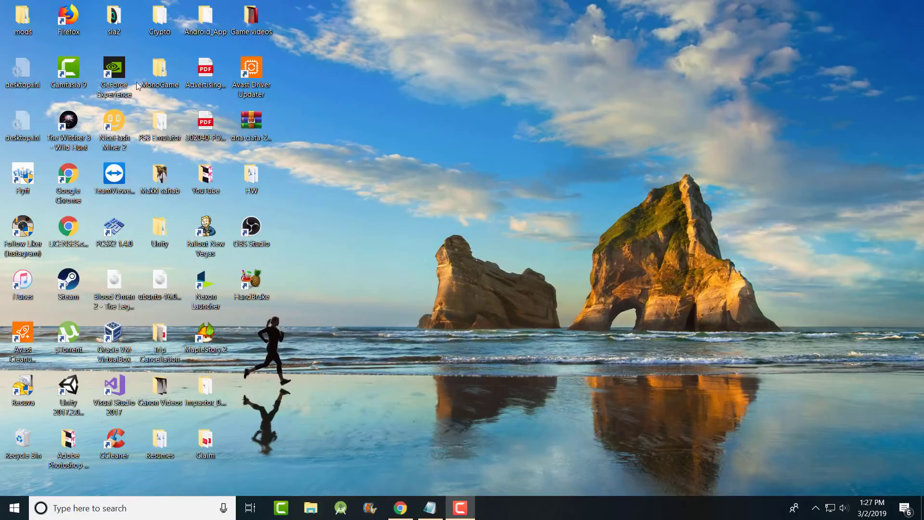
Step: Launch GeForce Experience, close its 'Something went wrong' error, and bring up the Notepad fix steps
{"action": "double_click", "coordinate": [109, 75]}
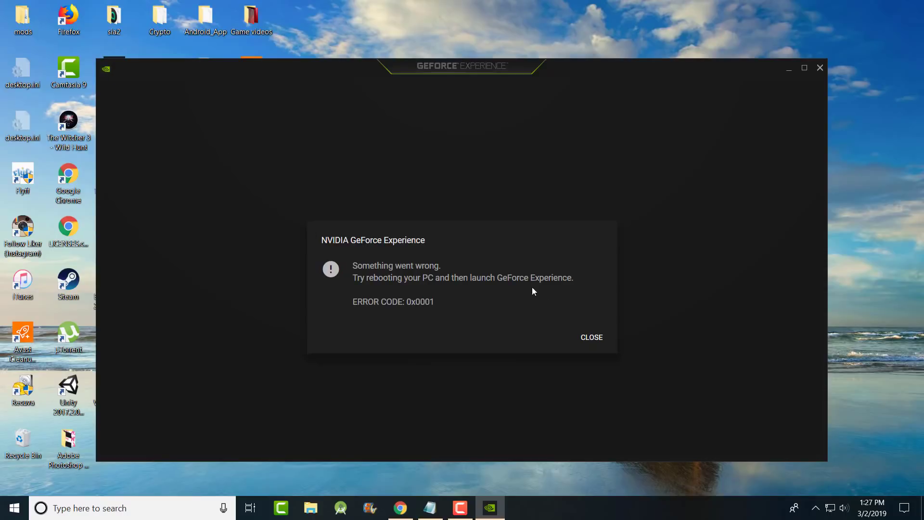
{"action": "left_click", "coordinate": [605, 337]}
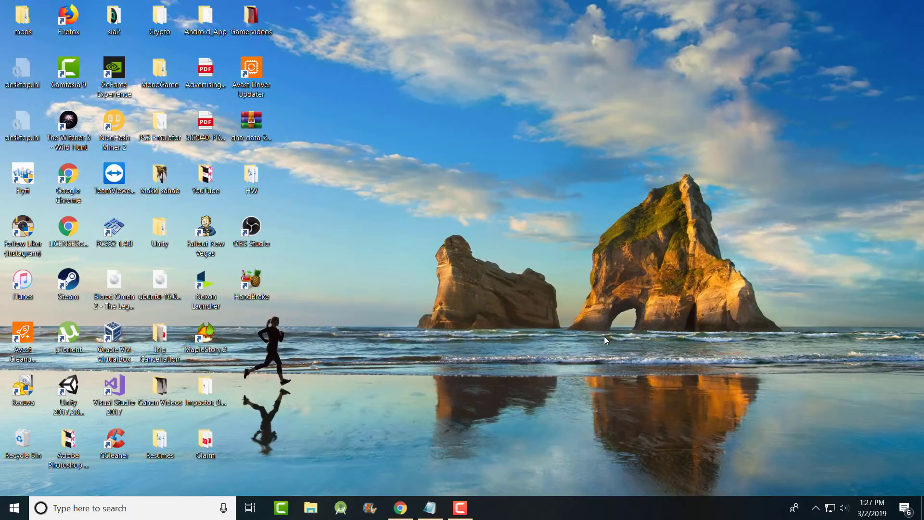
{"action": "left_click", "coordinate": [427, 515]}
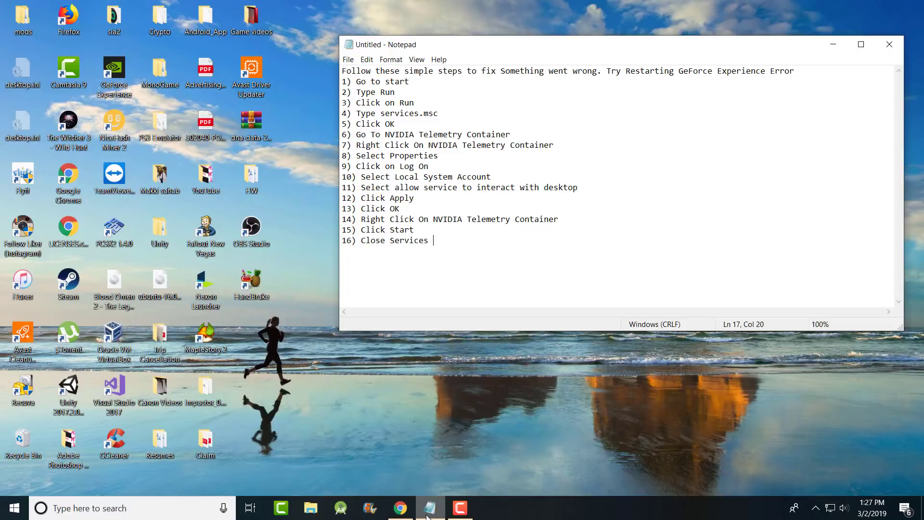
{"action": "mouse_move", "coordinate": [427, 516]}
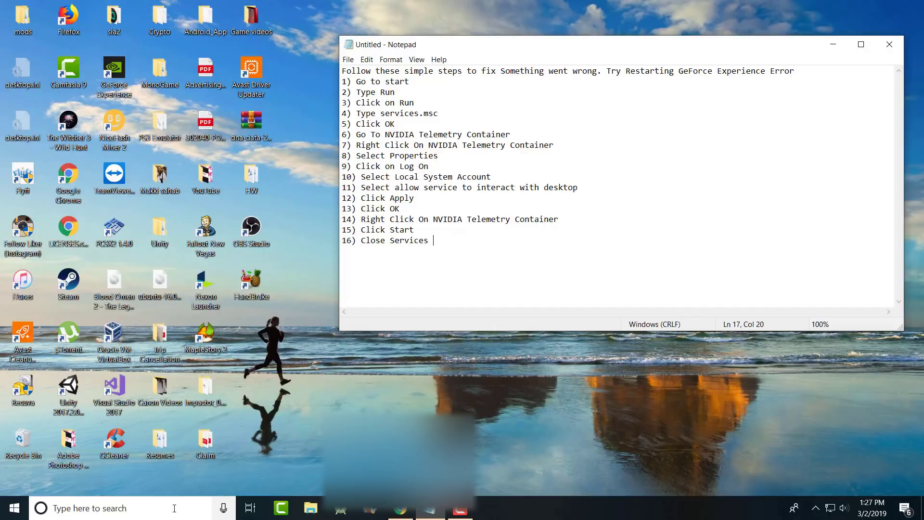
Step: Run services.msc from the Run dialog, found through Windows search
{"action": "left_click", "coordinate": [175, 508]}
{"action": "type", "text": "run"}
{"action": "key", "text": "Return"}
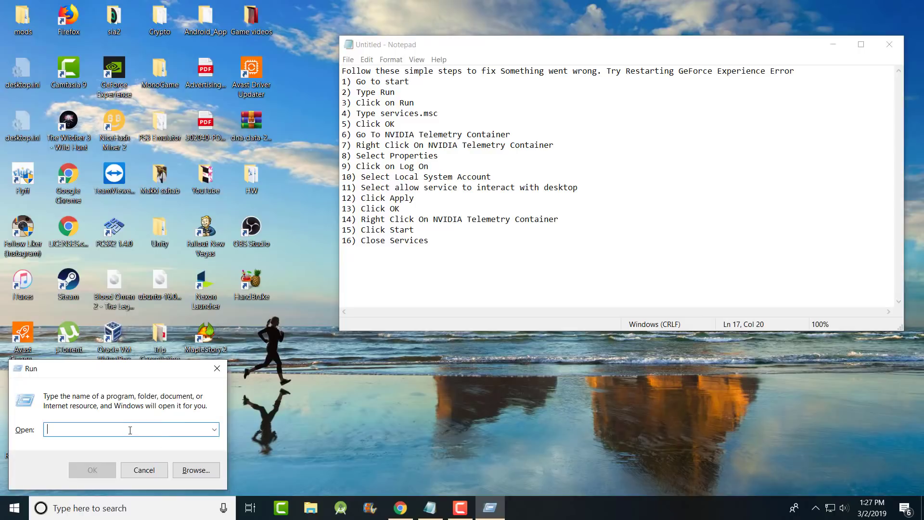
{"action": "type", "text": "services.msc"}
{"action": "key", "text": "Return"}
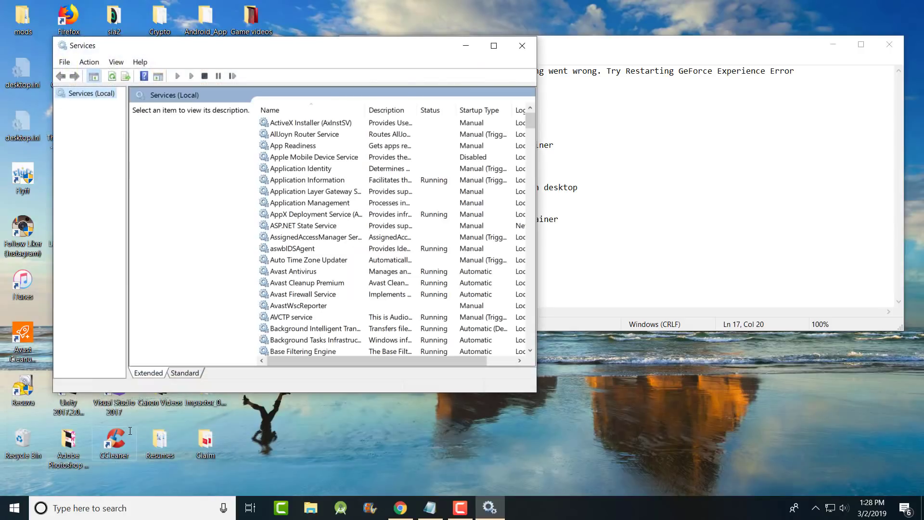
Step: Snap the Notepad steps to the right half of the screen and Services to the left
{"action": "left_click", "coordinate": [661, 198]}
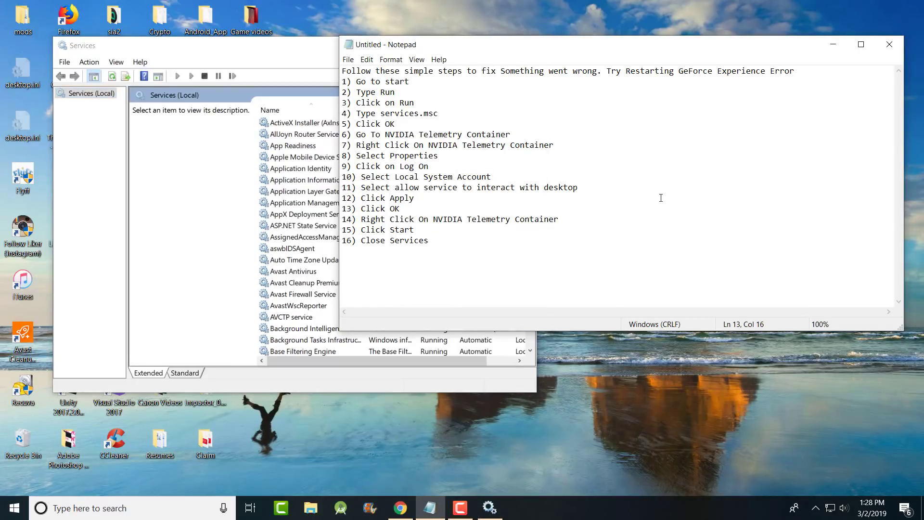
{"action": "left_click", "coordinate": [188, 204]}
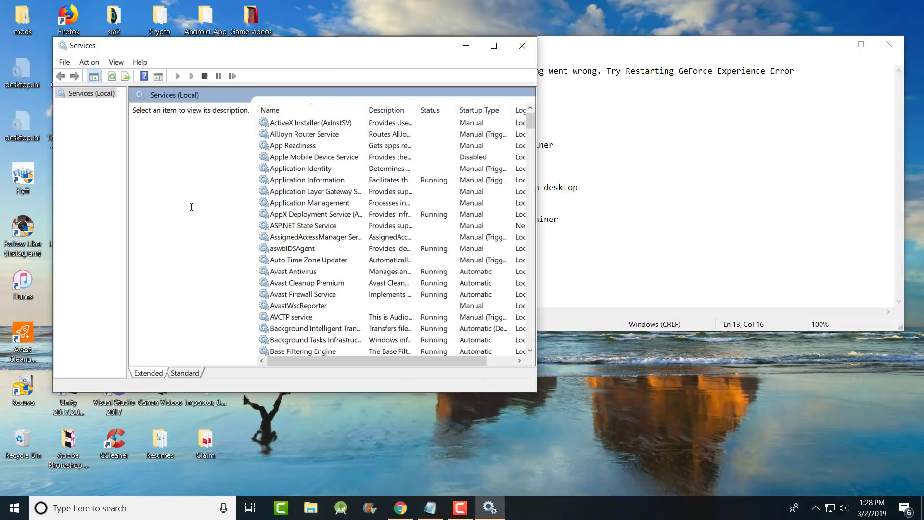
{"action": "left_click_drag", "start_coordinate": [608, 41], "coordinate": [923, 48]}
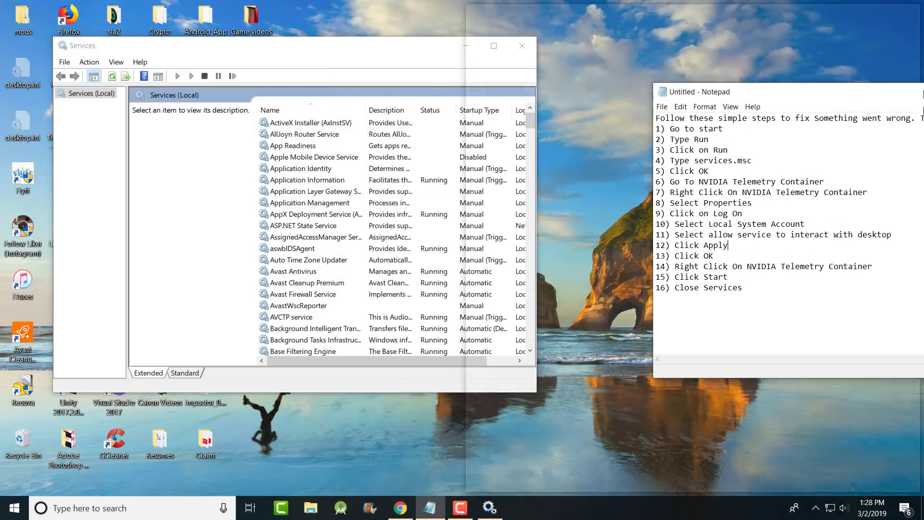
{"action": "left_click", "coordinate": [327, 58]}
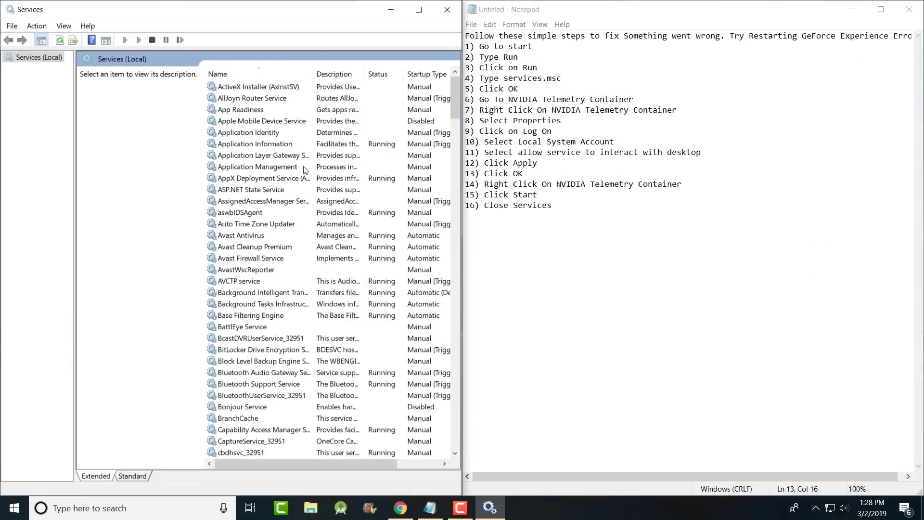
Step: Scroll down to the NVIDIA services and select NVIDIA Telemetry Container
{"action": "scroll", "coordinate": [308, 185], "scroll_direction": "down", "scroll_amount": 3}
{"action": "scroll", "coordinate": [308, 185], "scroll_direction": "down", "scroll_amount": 16}
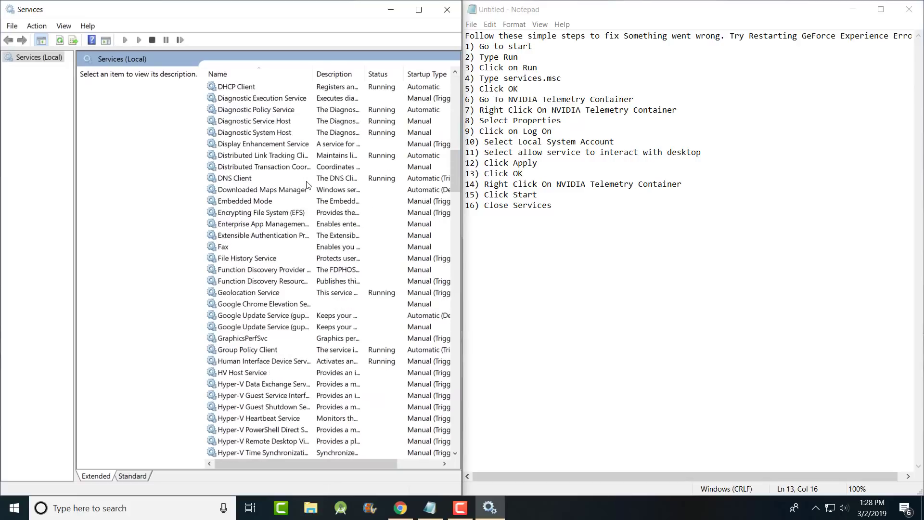
{"action": "scroll", "coordinate": [307, 184], "scroll_direction": "down", "scroll_amount": 20}
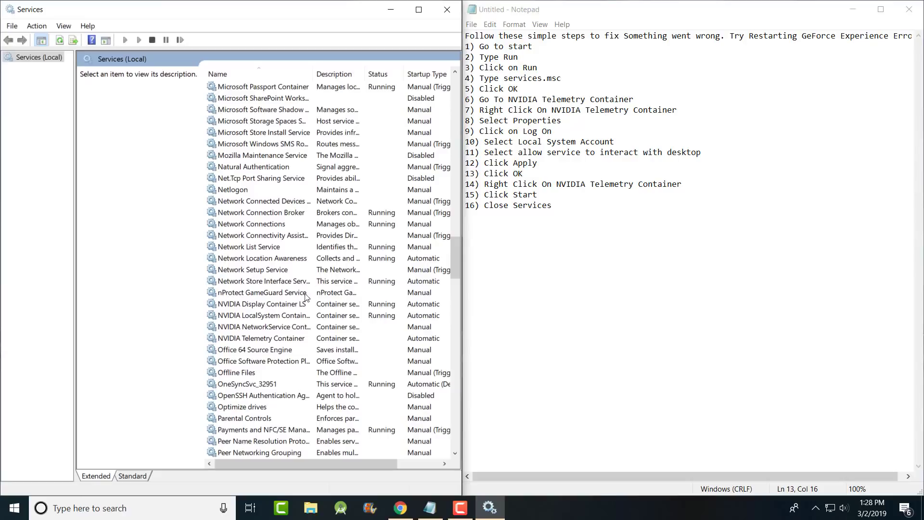
{"action": "left_click", "coordinate": [291, 306]}
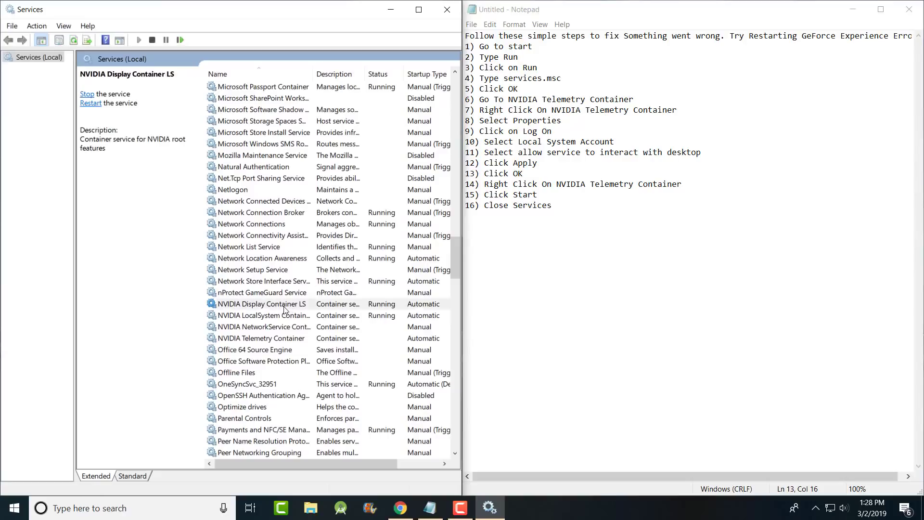
{"action": "left_click", "coordinate": [302, 342]}
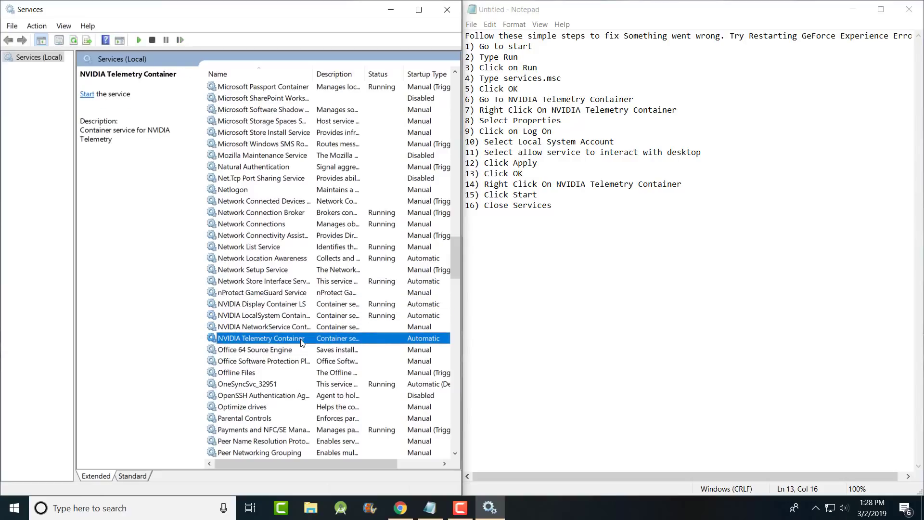
Step: Set NVIDIA Telemetry Container to log on as Local System with desktop interaction allowed, and save
{"action": "right_click", "coordinate": [302, 342]}
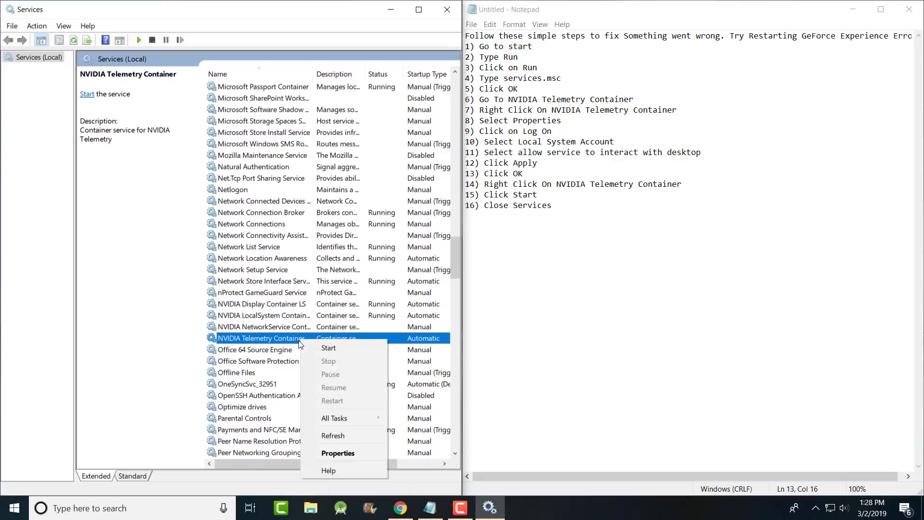
{"action": "left_click", "coordinate": [351, 450]}
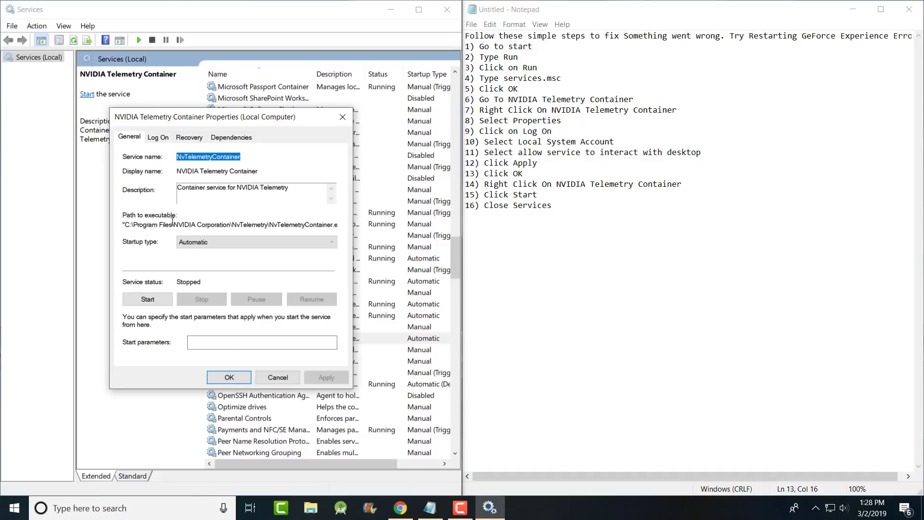
{"action": "left_click", "coordinate": [158, 138]}
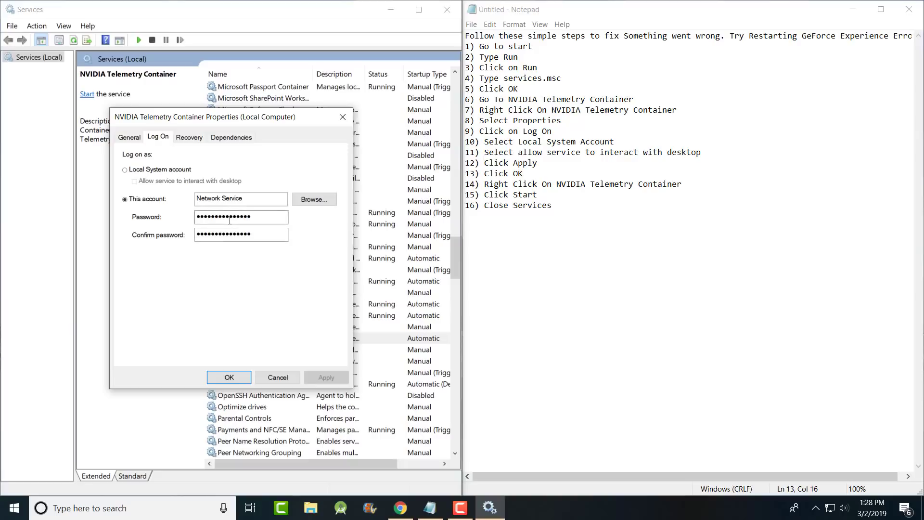
{"action": "left_click", "coordinate": [179, 172]}
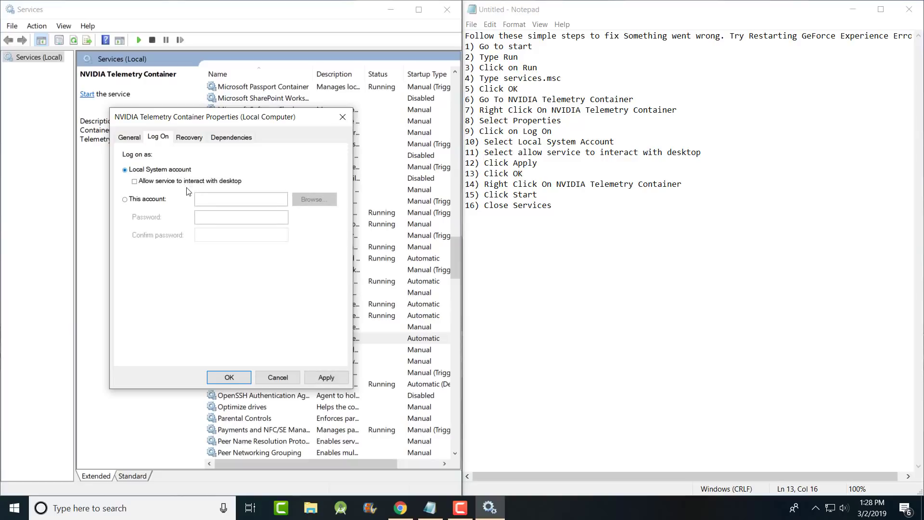
{"action": "left_click", "coordinate": [184, 183]}
{"action": "left_click", "coordinate": [329, 379]}
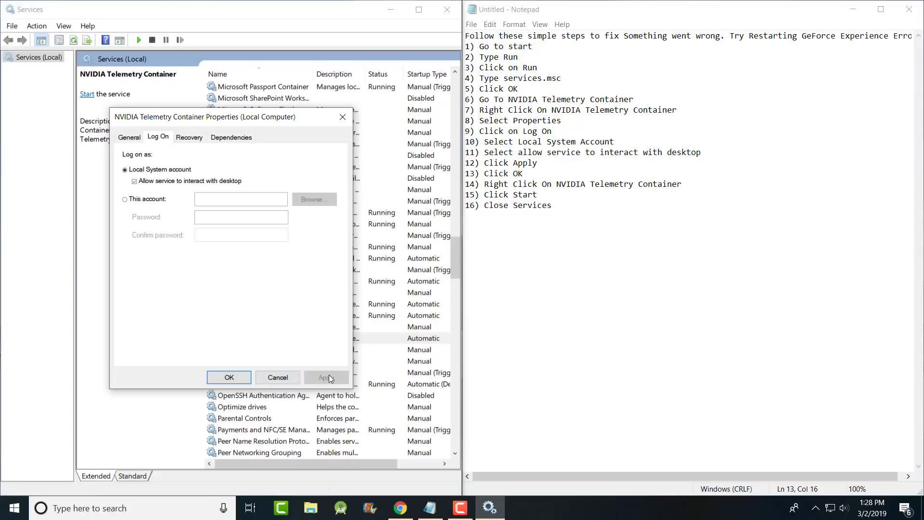
{"action": "left_click", "coordinate": [238, 380]}
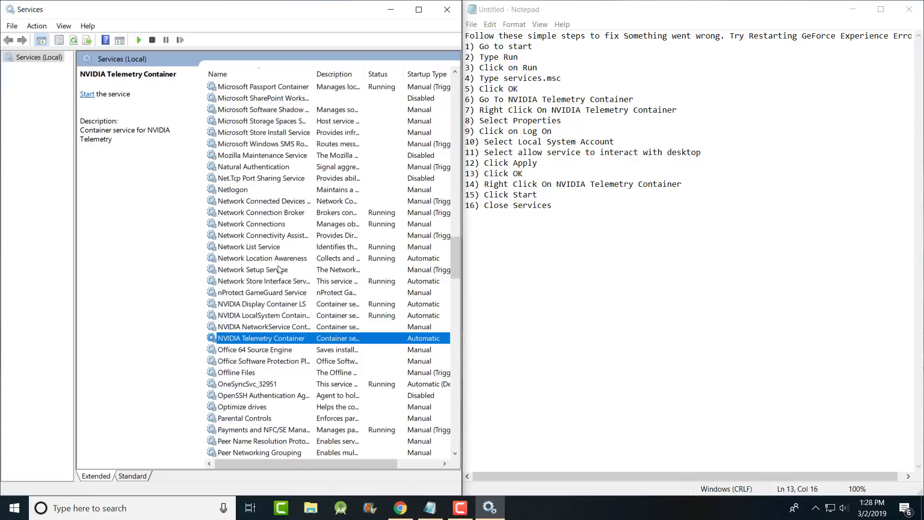
Step: Start the NVIDIA Telemetry Container service, then close the Services console
{"action": "right_click", "coordinate": [295, 338]}
{"action": "left_click", "coordinate": [316, 346]}
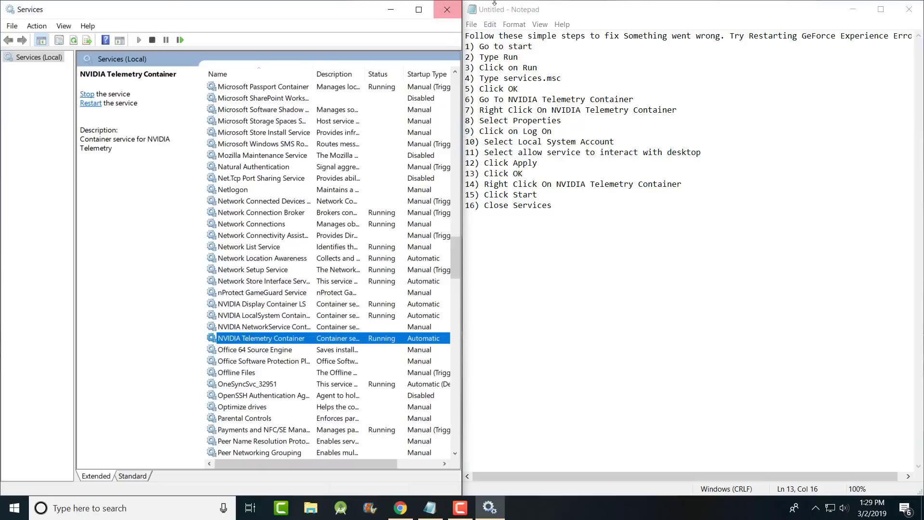
{"action": "left_click", "coordinate": [452, 11]}
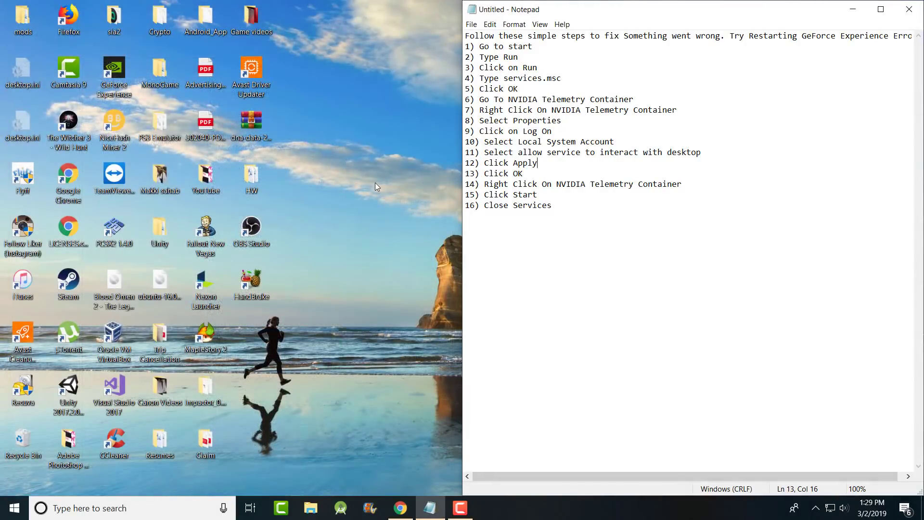
Step: Relaunch GeForce Experience from its desktop shortcut and close the NVIDIA LOG IN window
{"action": "left_click", "coordinate": [118, 80]}
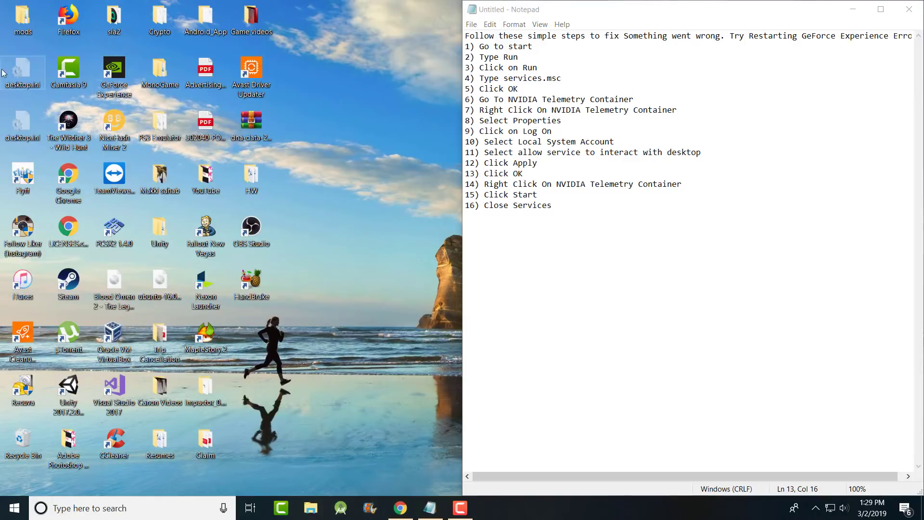
{"action": "double_click", "coordinate": [120, 69]}
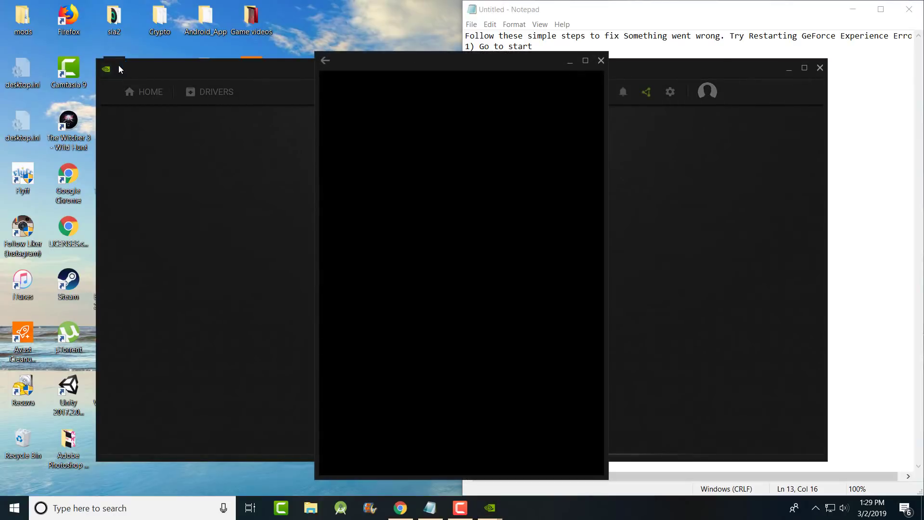
{"action": "left_click", "coordinate": [601, 61]}
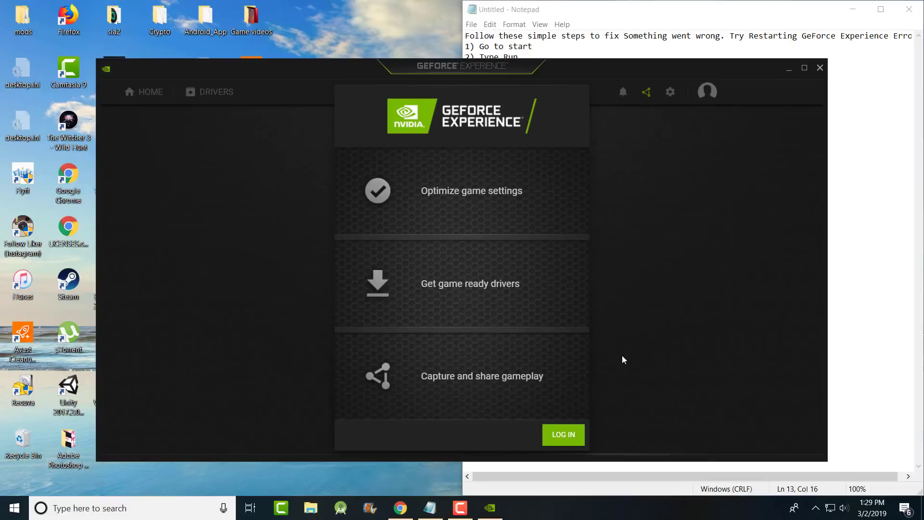
Step: Bring the 16-step Notepad fix list in front of GeForce Experience
{"action": "left_click", "coordinate": [866, 202]}
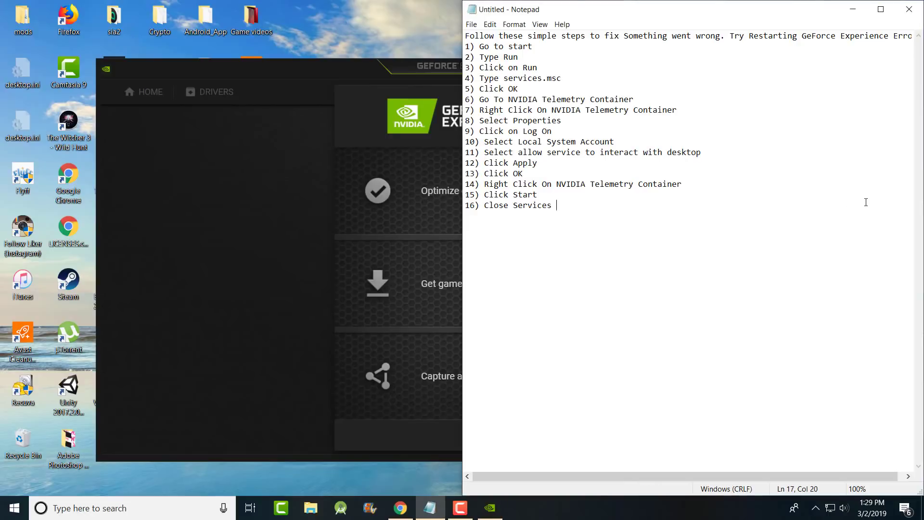